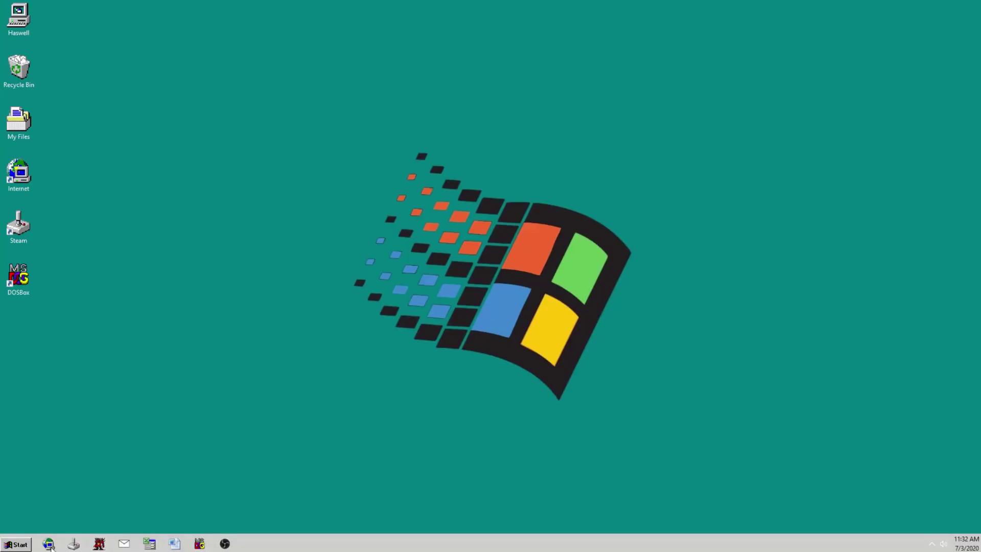
- Open the Classic Shell Windows 95-style Start menu with its Chrome, OBS Studio and Classic Shell entries
click(18, 547)
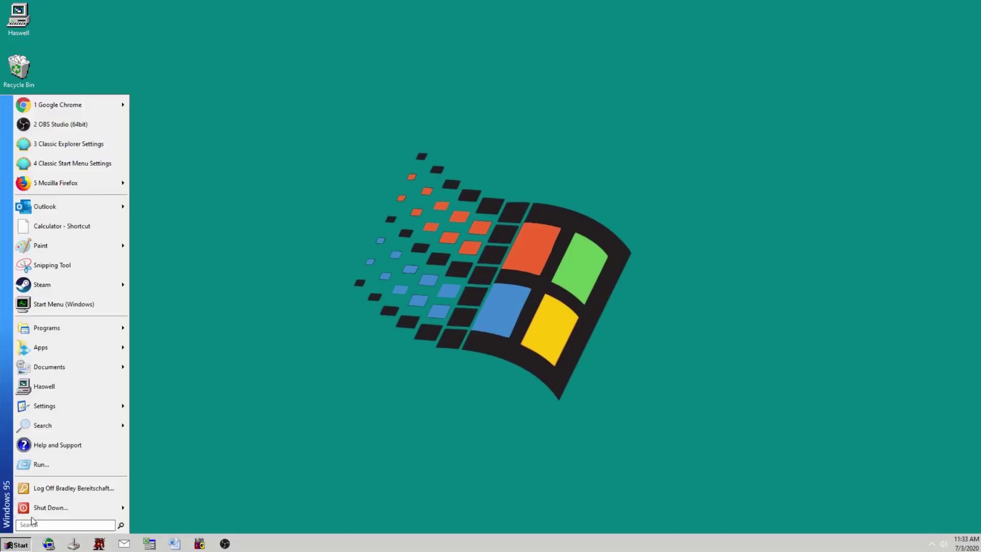
- Close the Start menu and open the 'Windows 95, 98, XP, Vista and 7 Themes' article from Tutorials
click(242, 407)
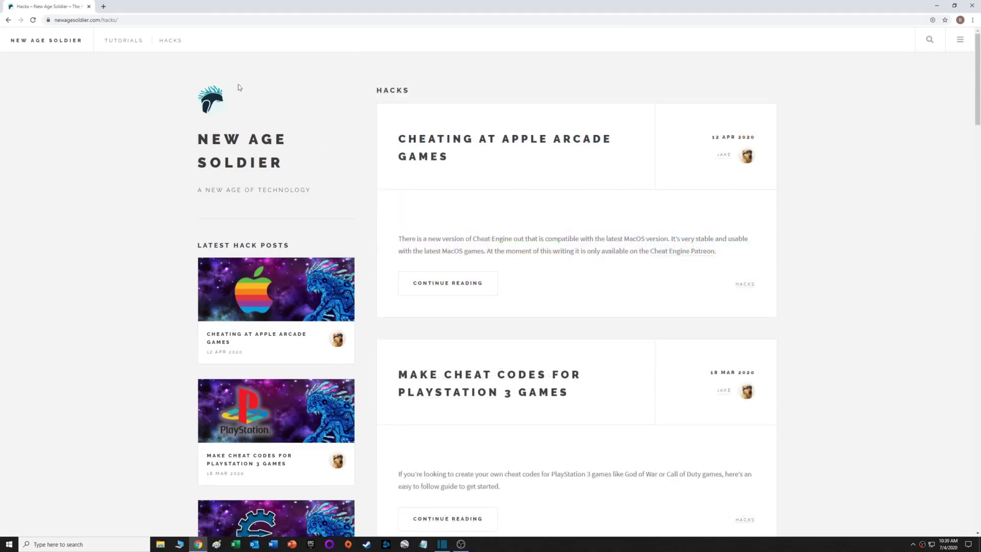
click(123, 43)
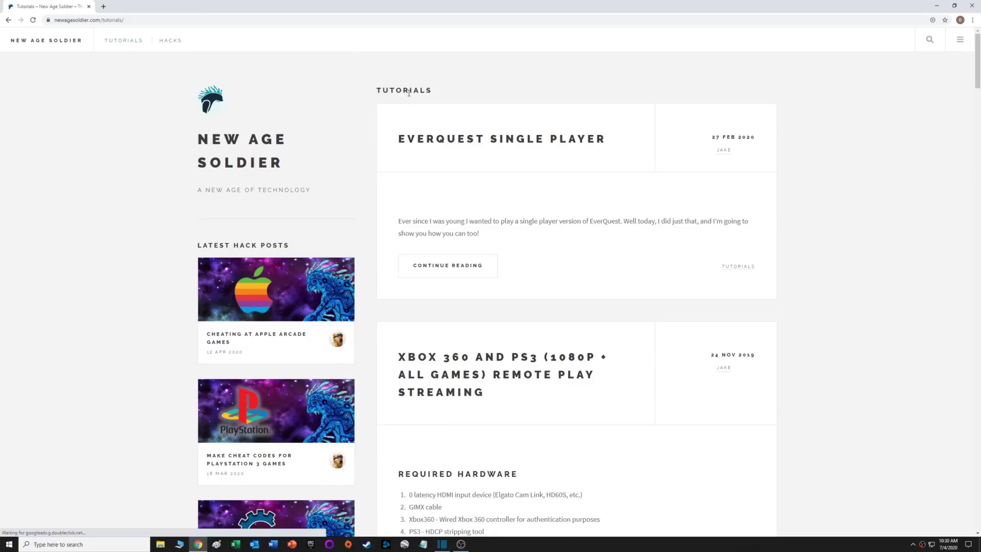
scroll(471, 183, down, 7)
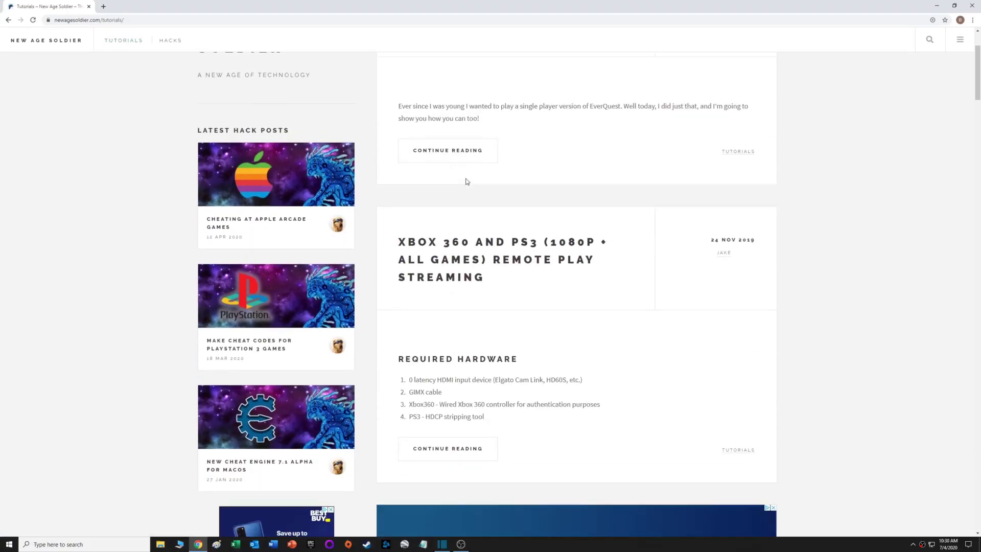
scroll(467, 182, down, 7)
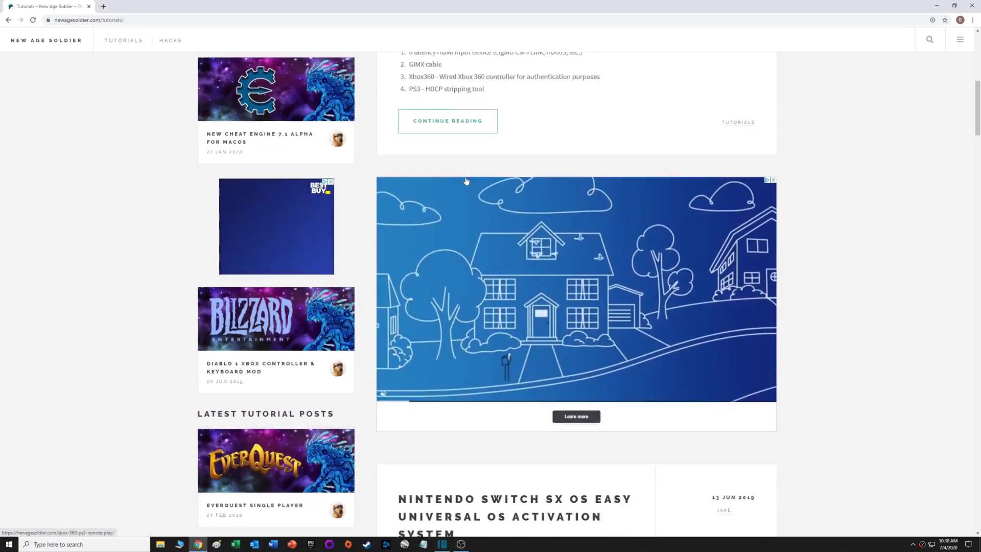
scroll(466, 181, down, 8)
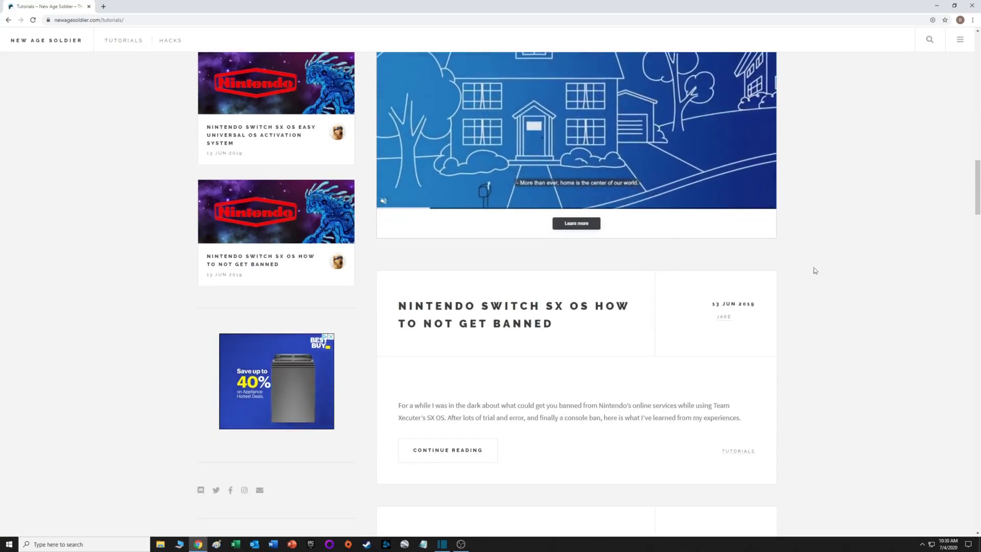
drag(977, 211, 978, 305)
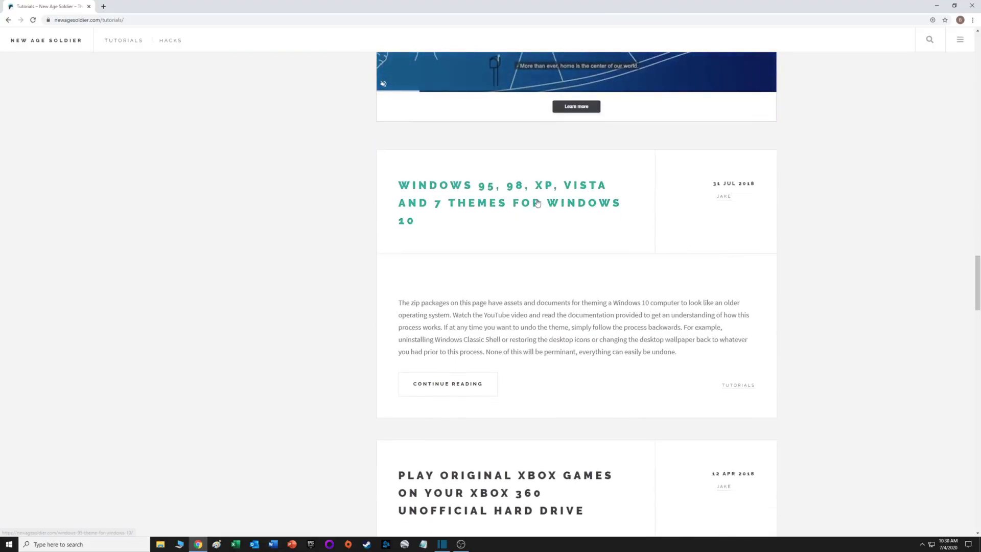
click(537, 202)
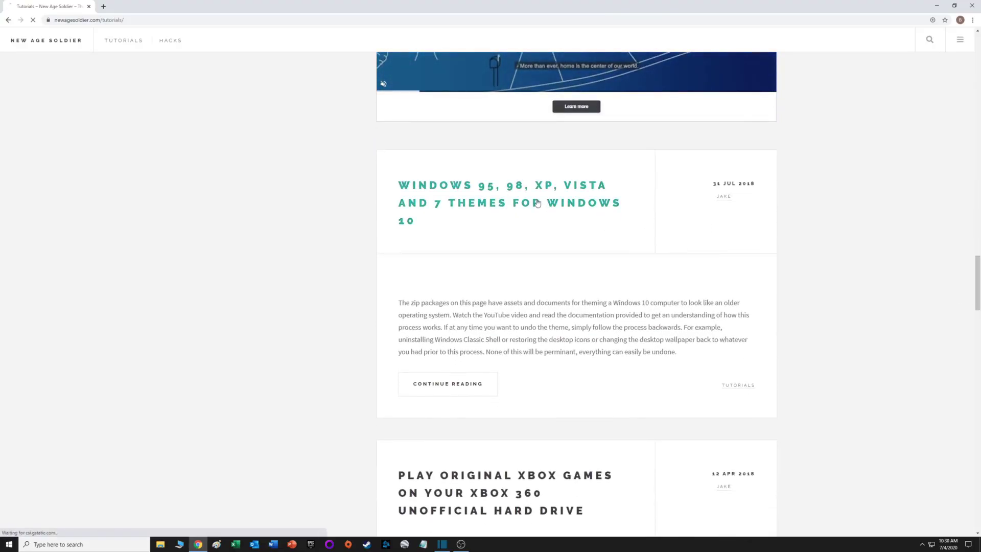
- Scroll the article down to the YouTube video and the XP, Vista and 95 & 98 Theme Files links
drag(979, 92, 979, 284)
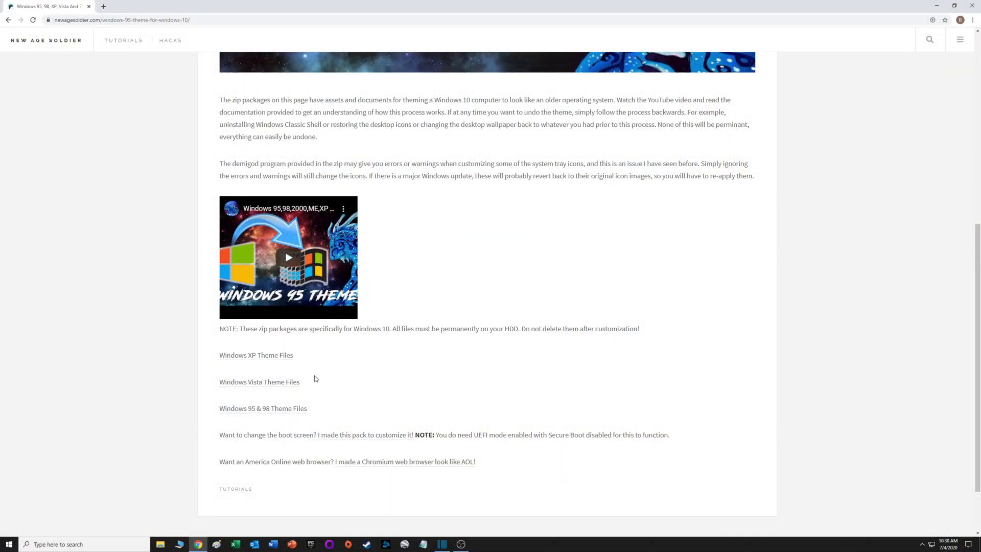
- Highlight the Windows 95 & 98 Theme Files link and the page URL, then play the tutorial video
drag(318, 409, 220, 408)
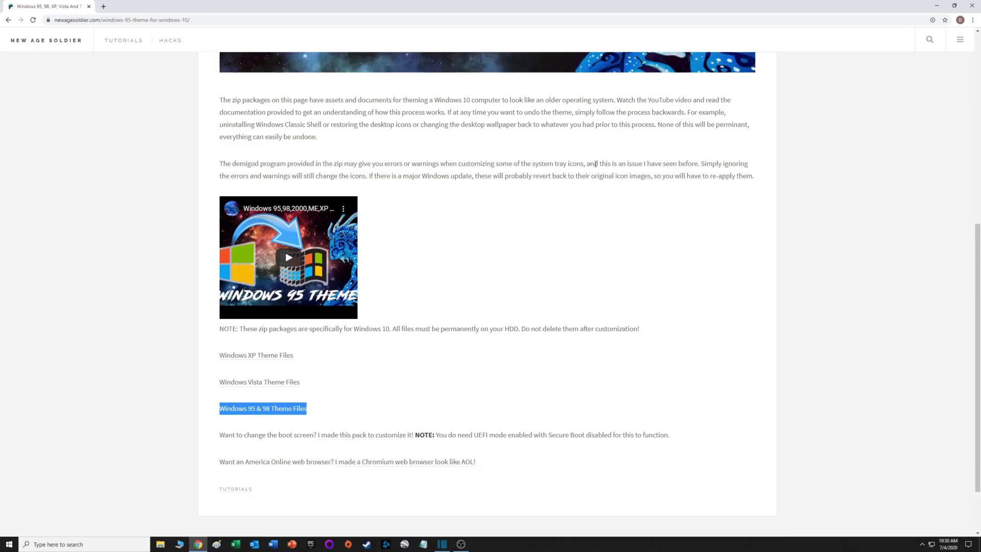
drag(197, 20, 47, 20)
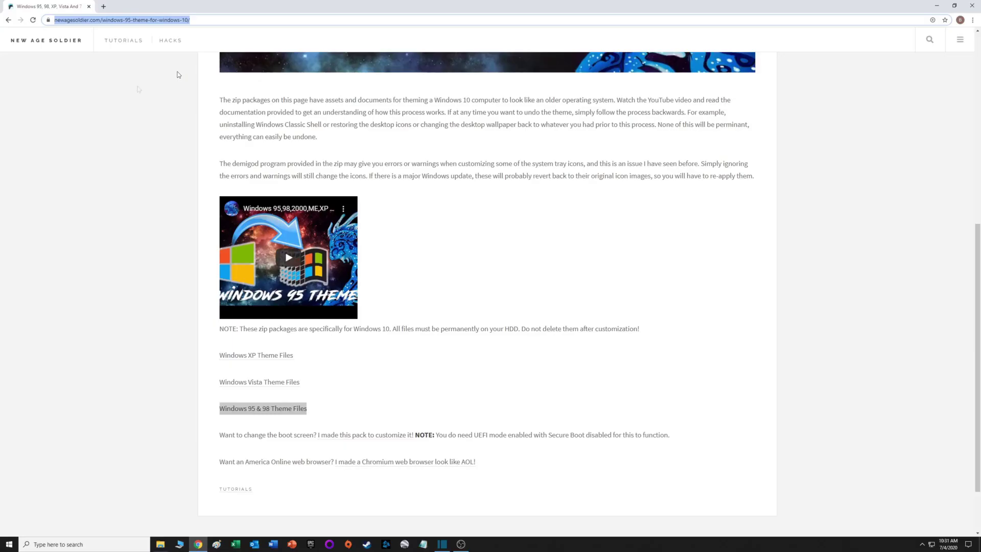
click(290, 262)
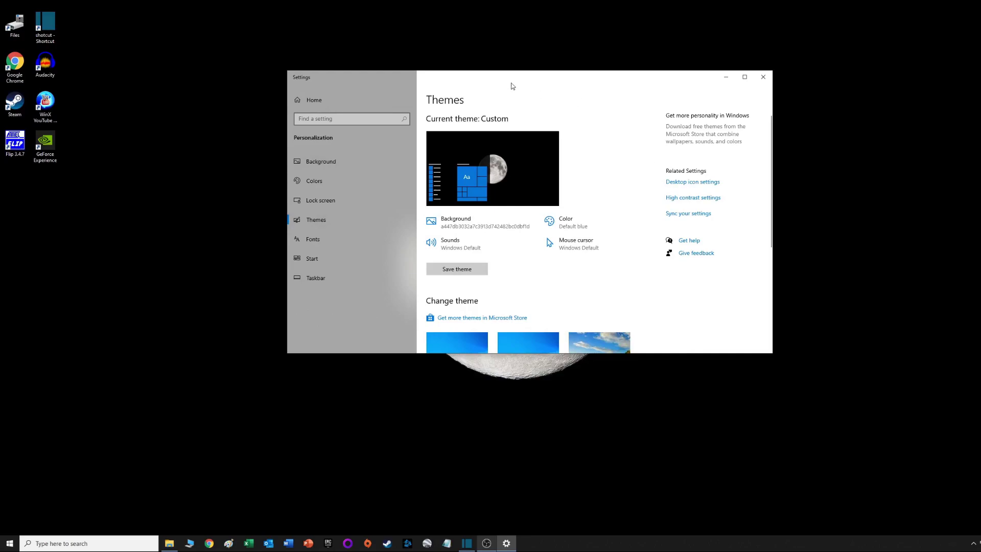
- Nudge the Settings window and scroll to the Windows, Windows (light), Windows 10 and Flowers themes
drag(513, 86, 518, 112)
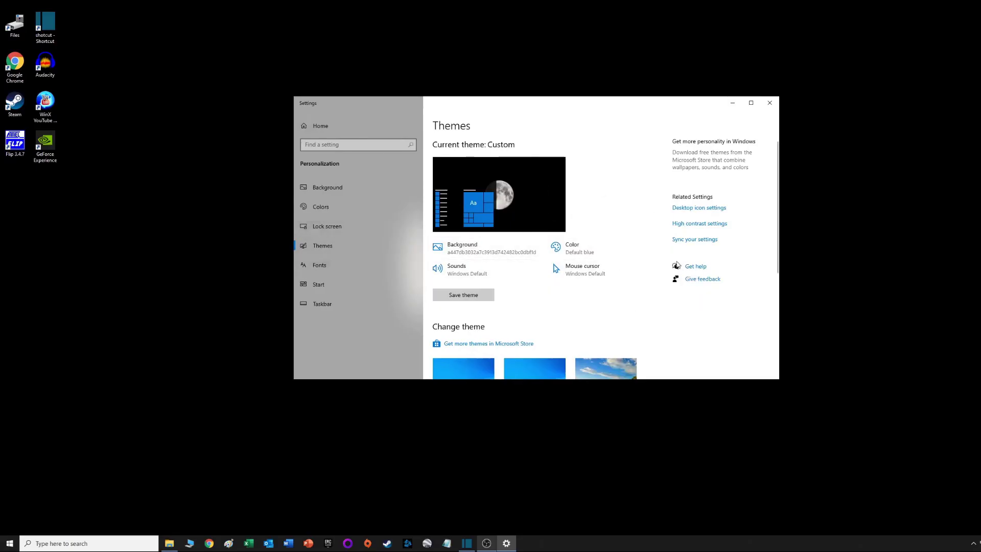
scroll(628, 276, down, 4)
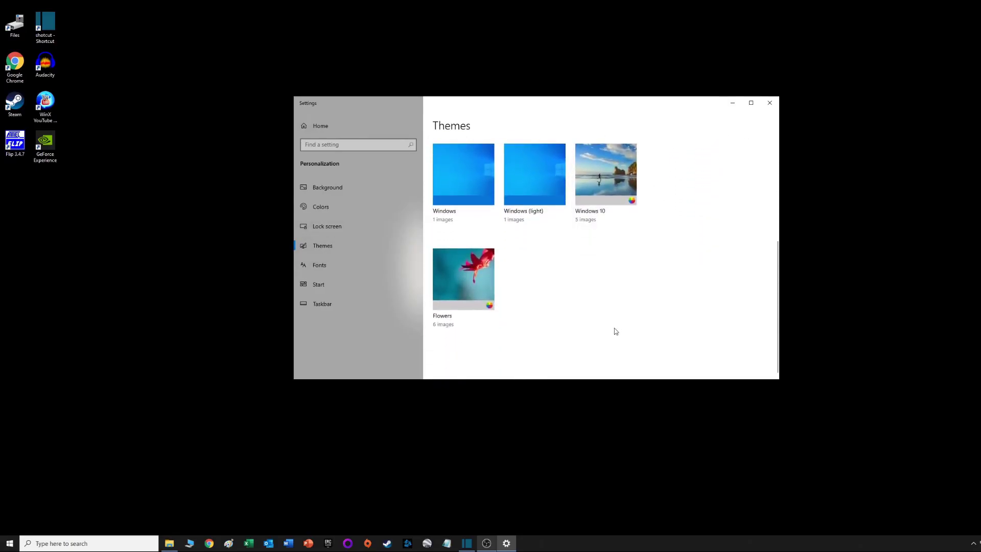
scroll(616, 331, up, 4)
scroll(603, 289, down, 3)
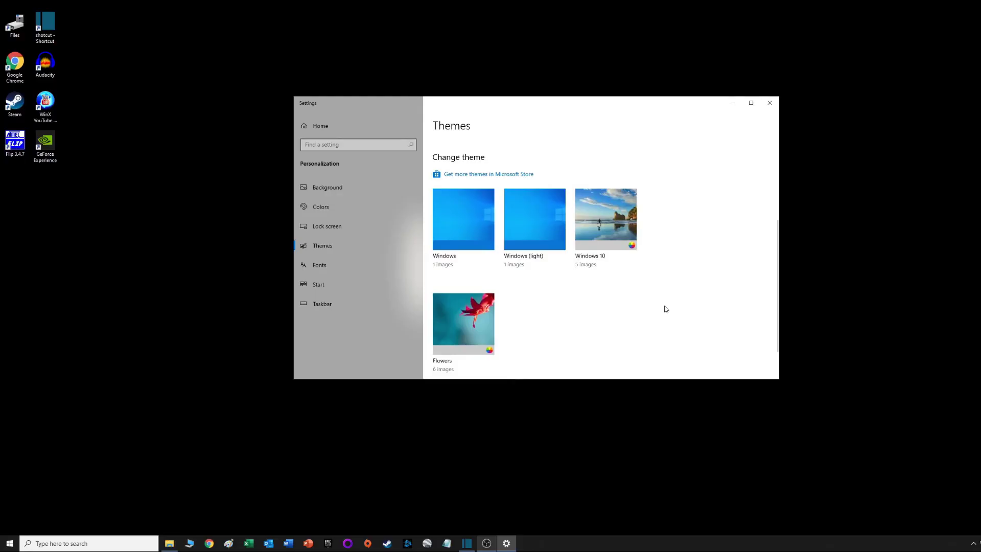
scroll(652, 324, up, 4)
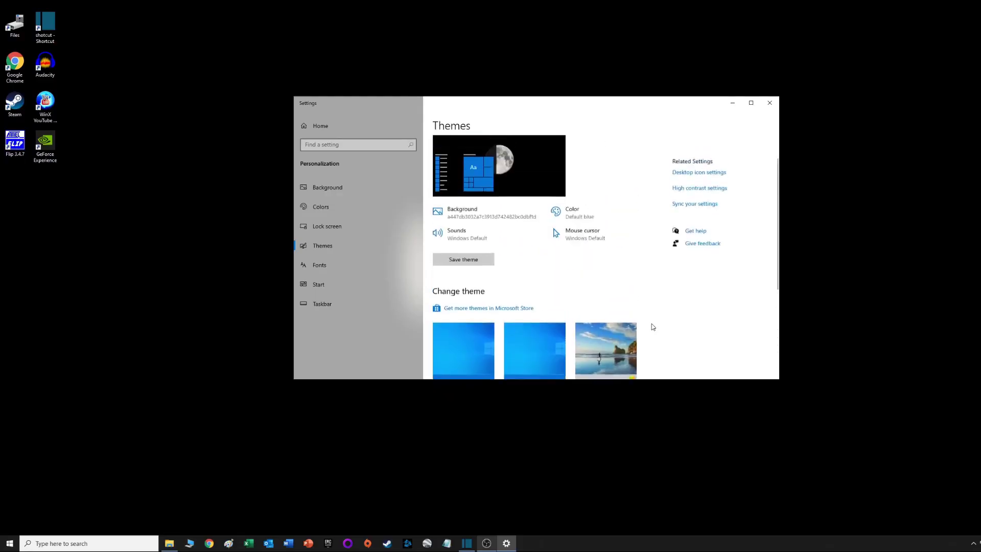
scroll(664, 323, down, 4)
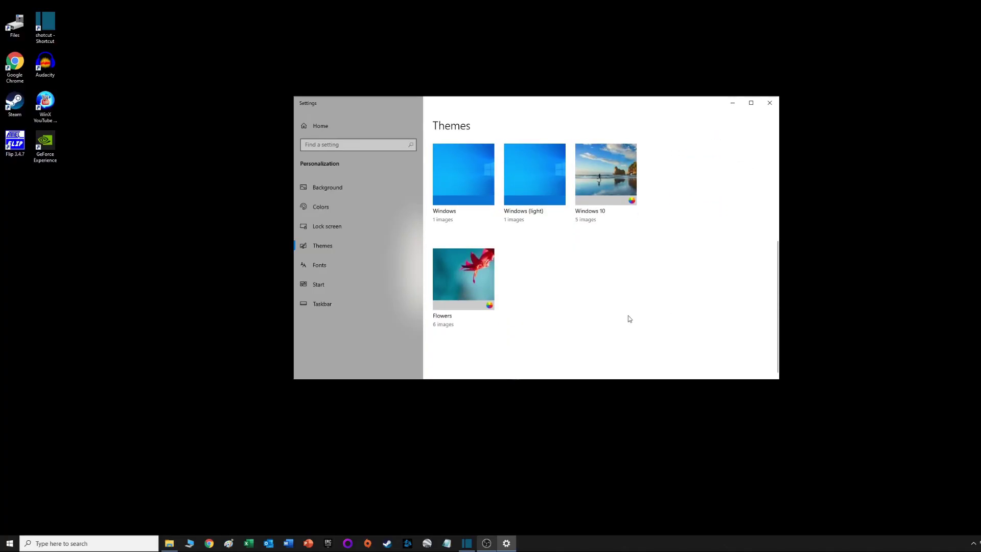
- Search Windows for 'screen saver', replacing the initial 'save screen' query
click(92, 544)
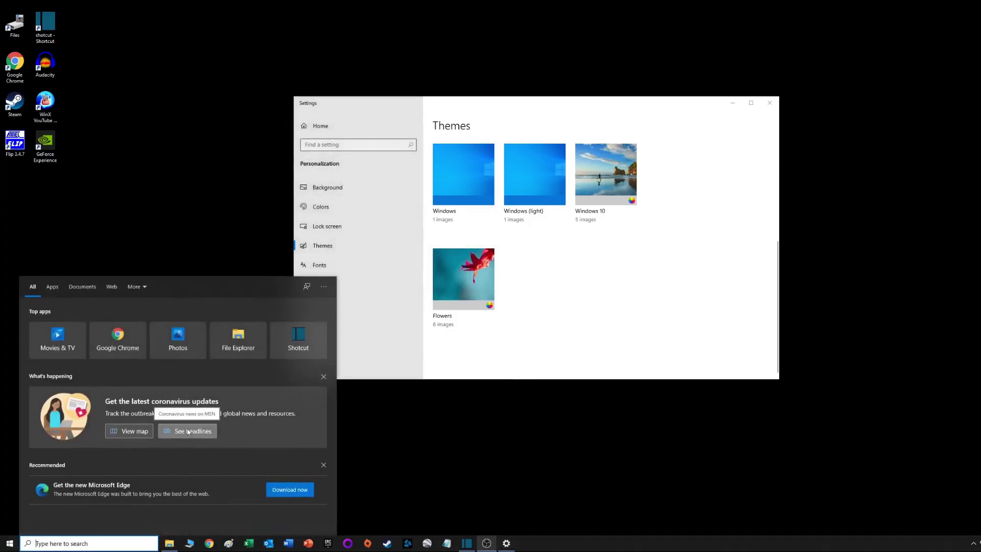
text(save screen)
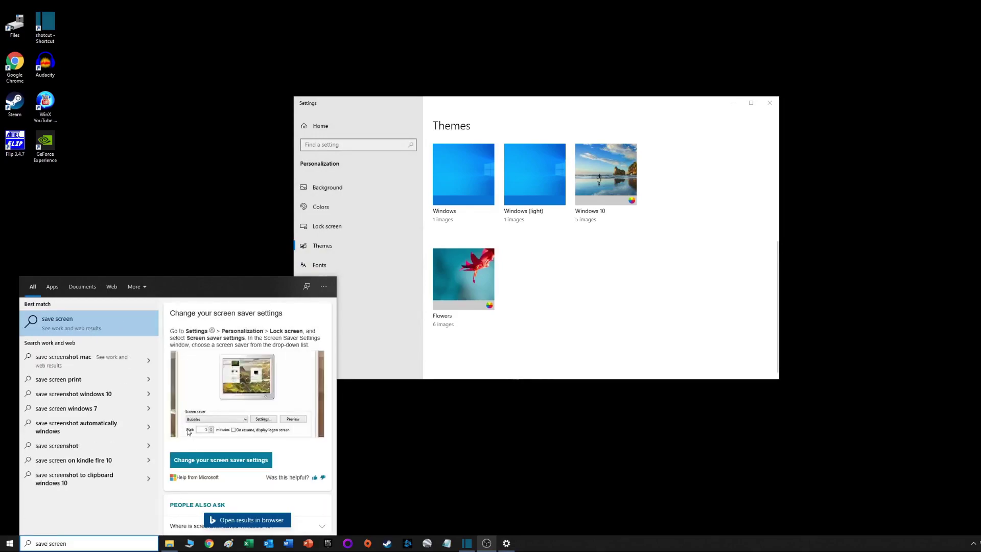
key(ctrl+a)
text(screen )
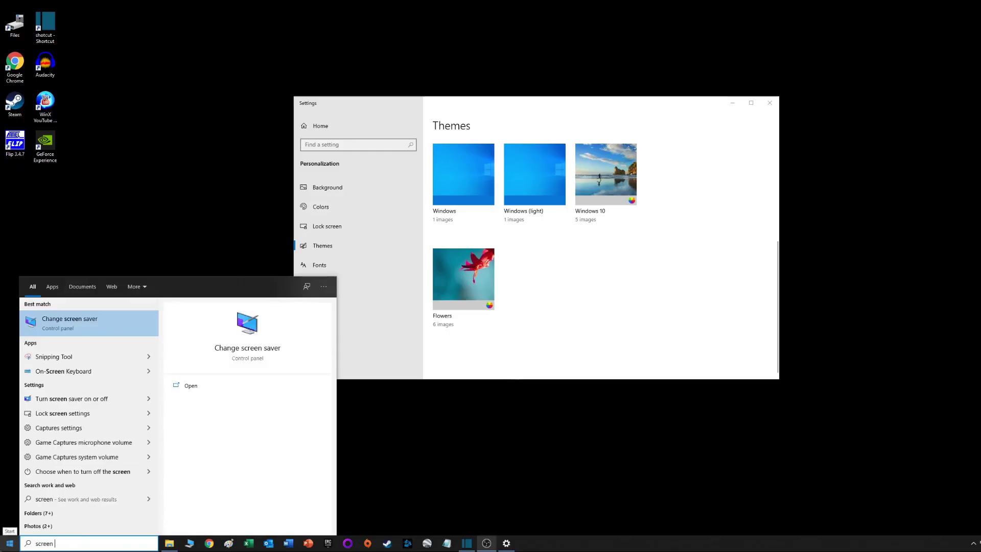
text(saver)
- Open Screen Saver Settings and select After Dark: Flying Toasters as the screen saver
key(Return)
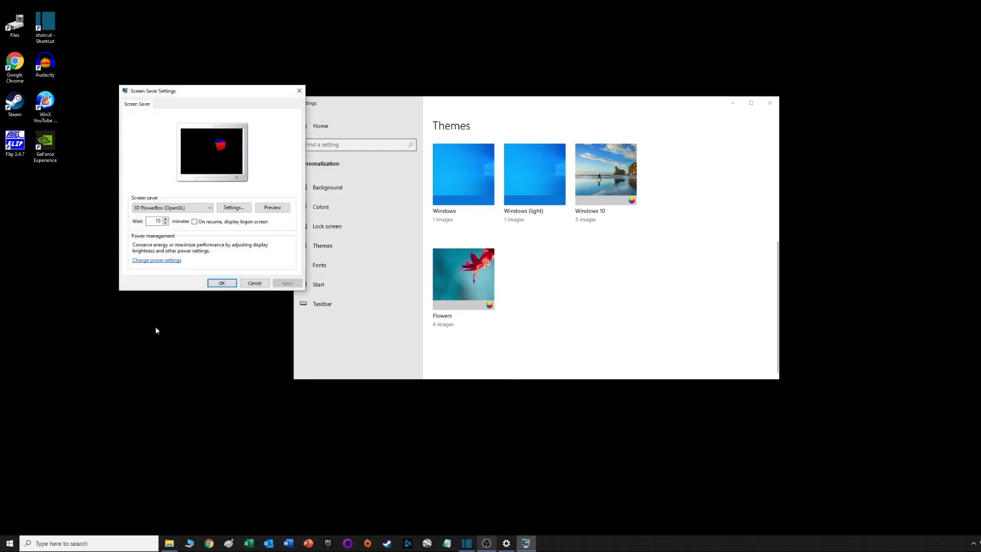
drag(219, 90, 284, 99)
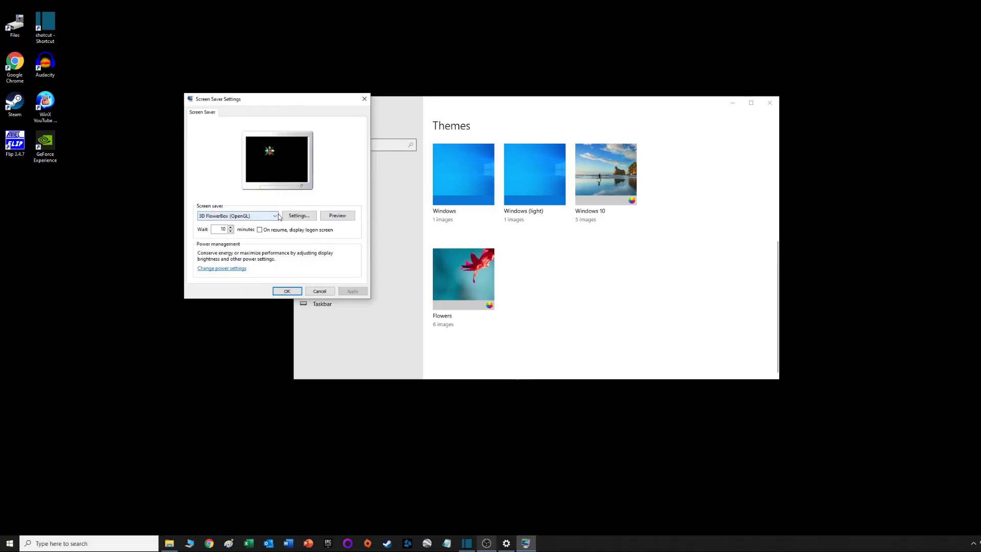
click(276, 216)
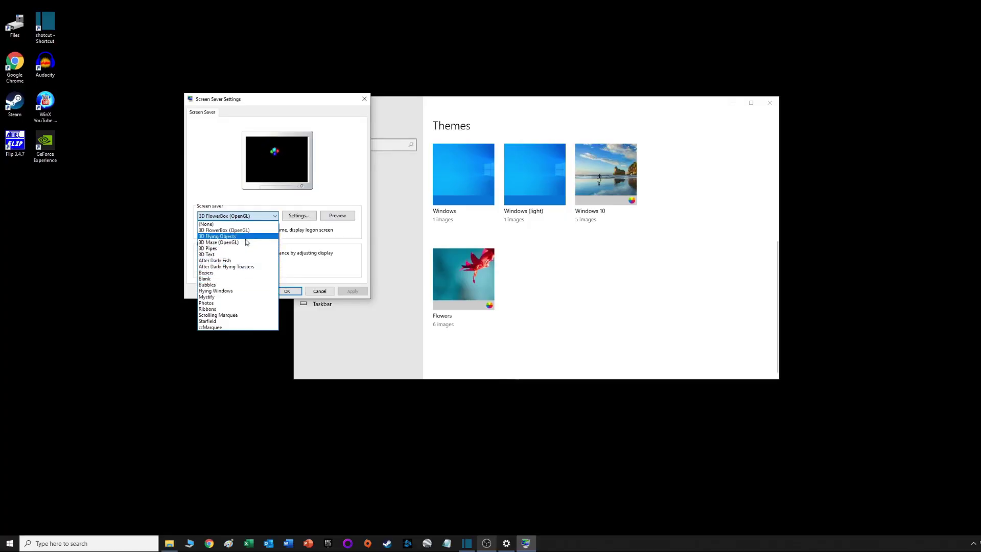
click(249, 261)
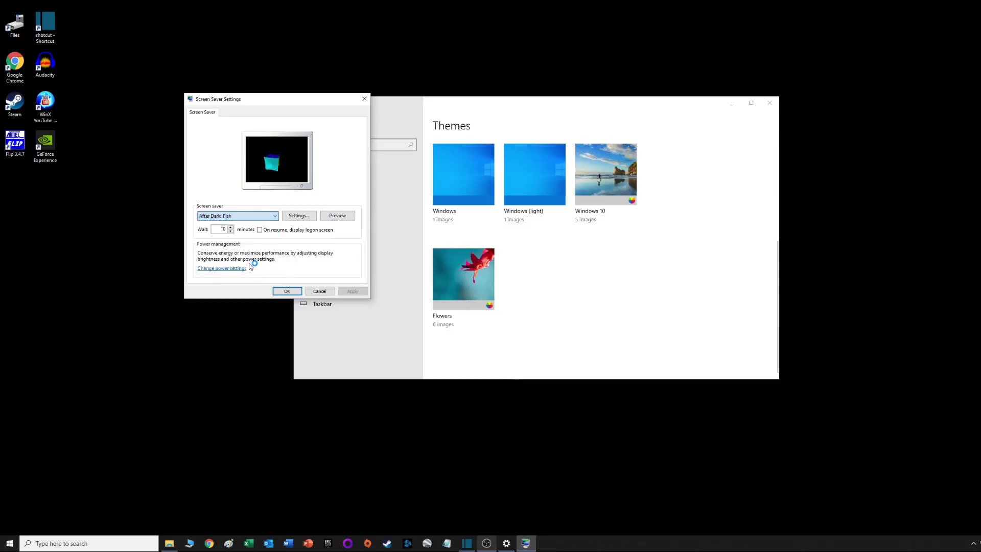
click(238, 215)
click(251, 262)
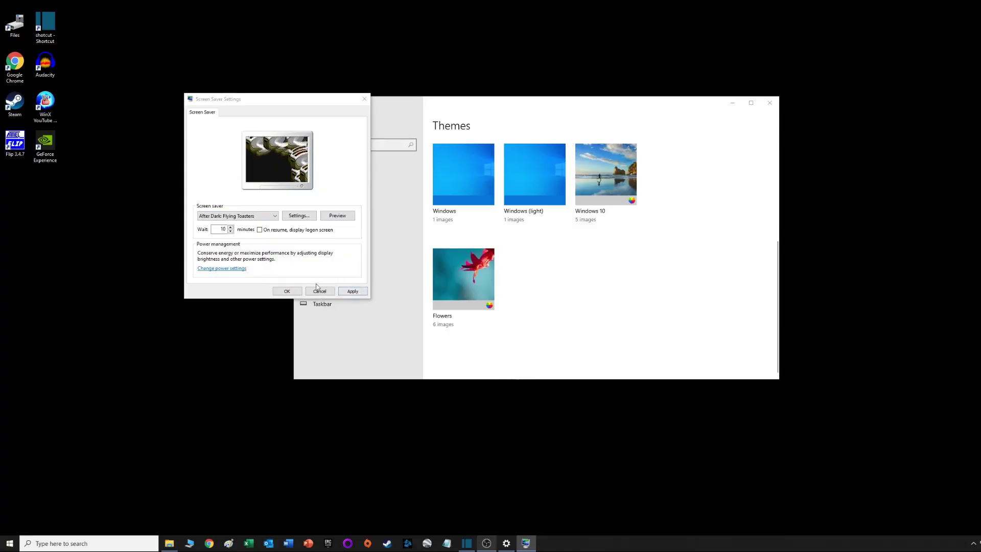
- Preview Flying Toasters full screen, keeping it selected with a 10-minute wait
click(338, 215)
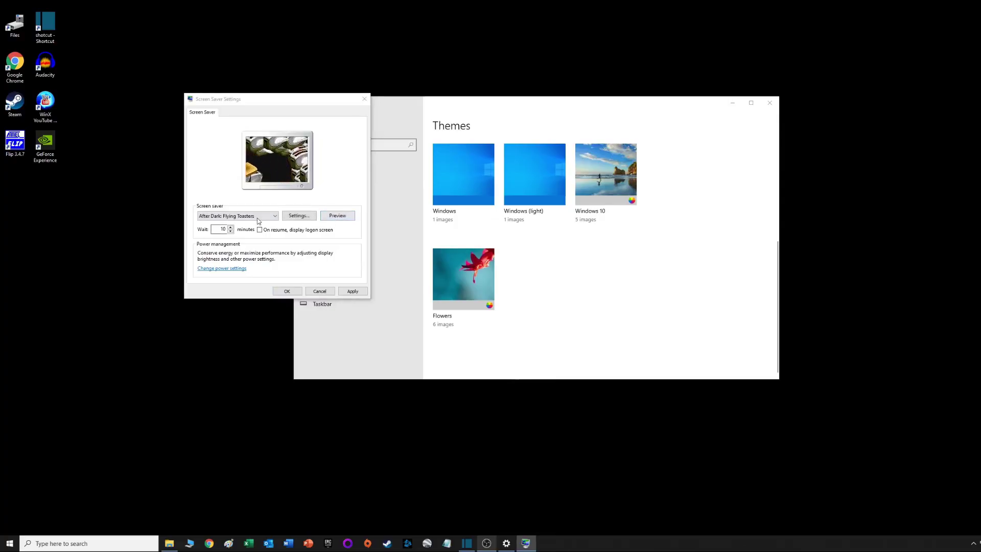
click(256, 218)
click(235, 223)
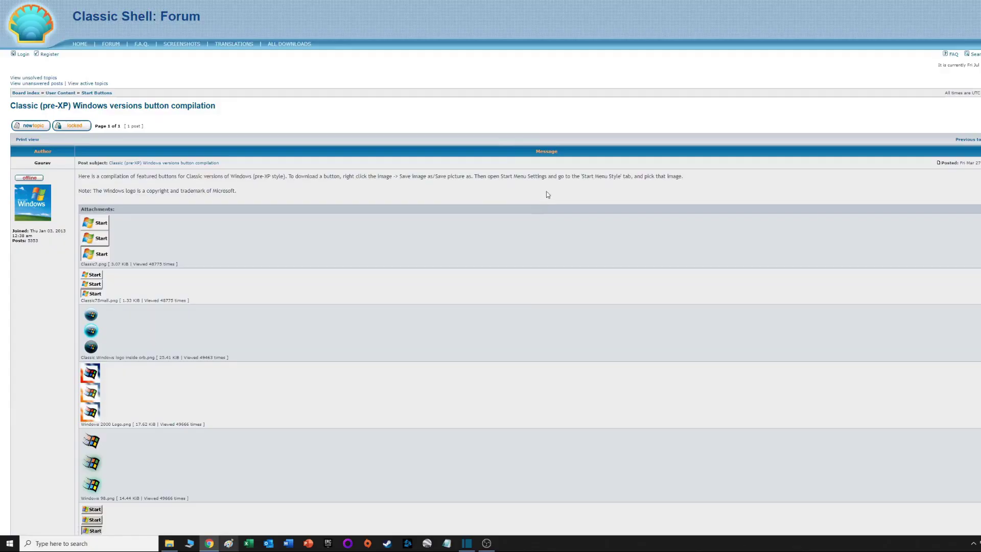
scroll(511, 199, down, 2)
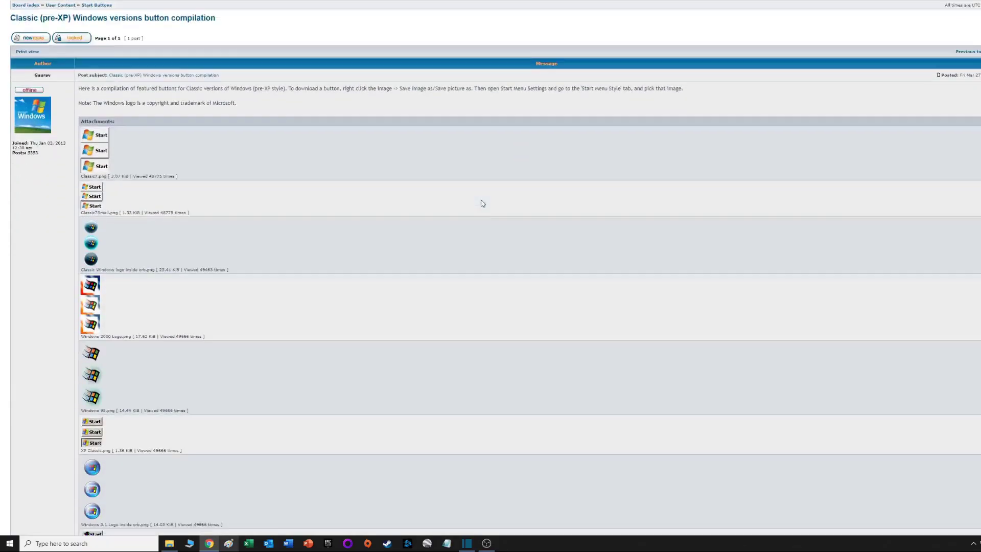
scroll(483, 204, down, 3)
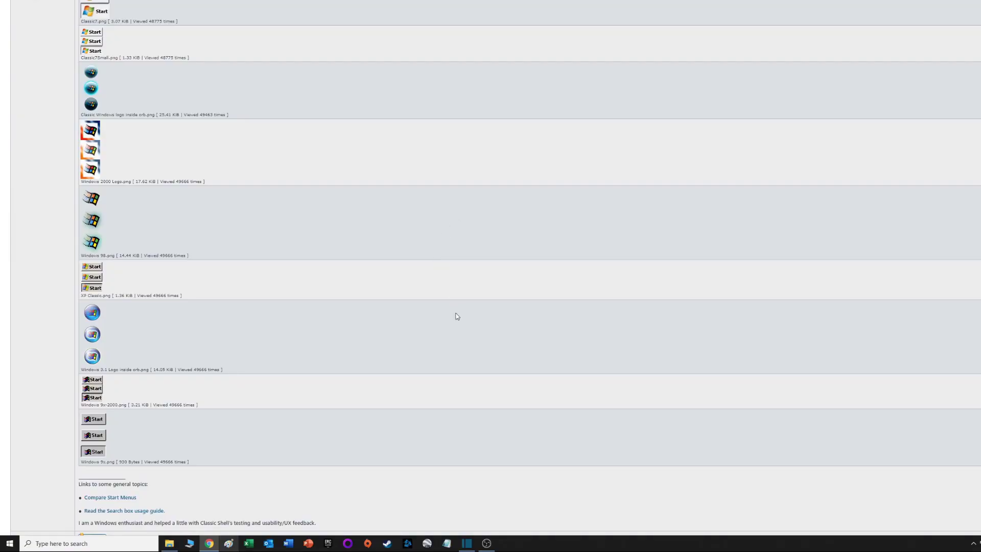
scroll(457, 316, up, 4)
scroll(456, 317, down, 4)
scroll(147, 386, down, 3)
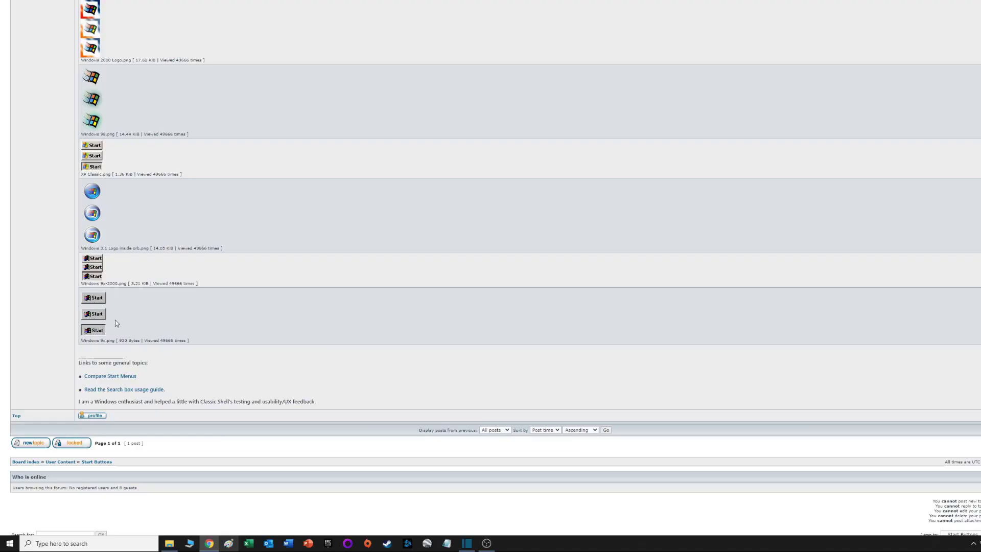
scroll(148, 323, up, 3)
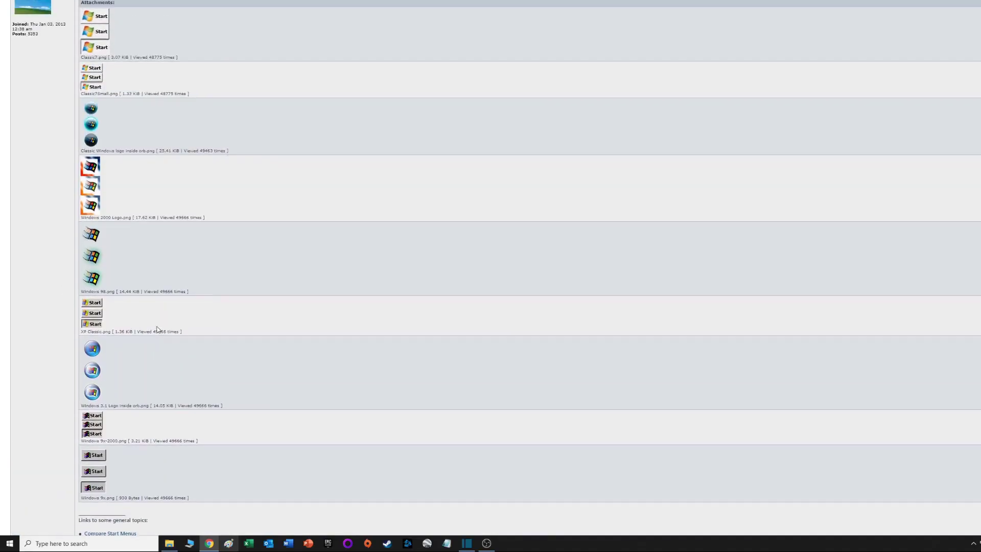
scroll(169, 327, up, 3)
scroll(171, 327, down, 3)
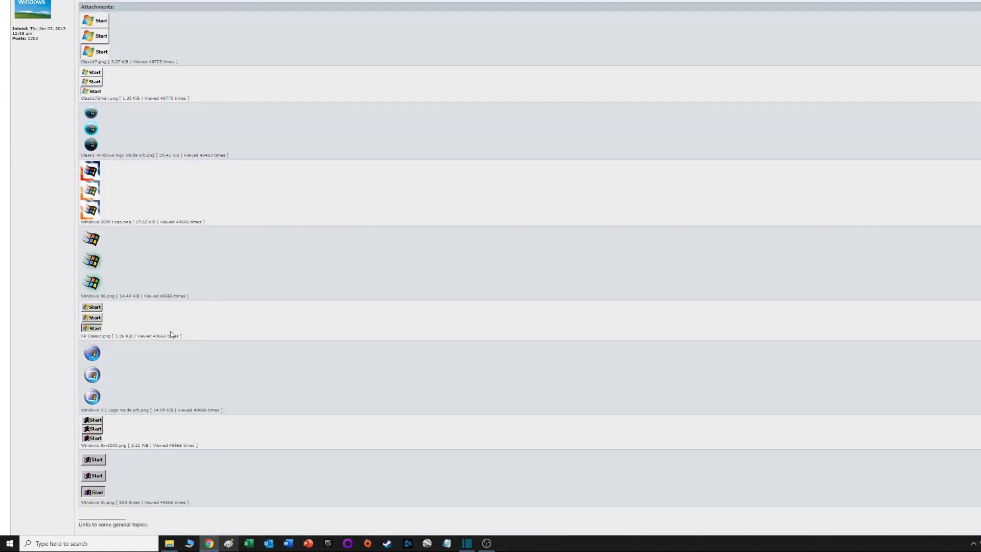
scroll(171, 335, down, 2)
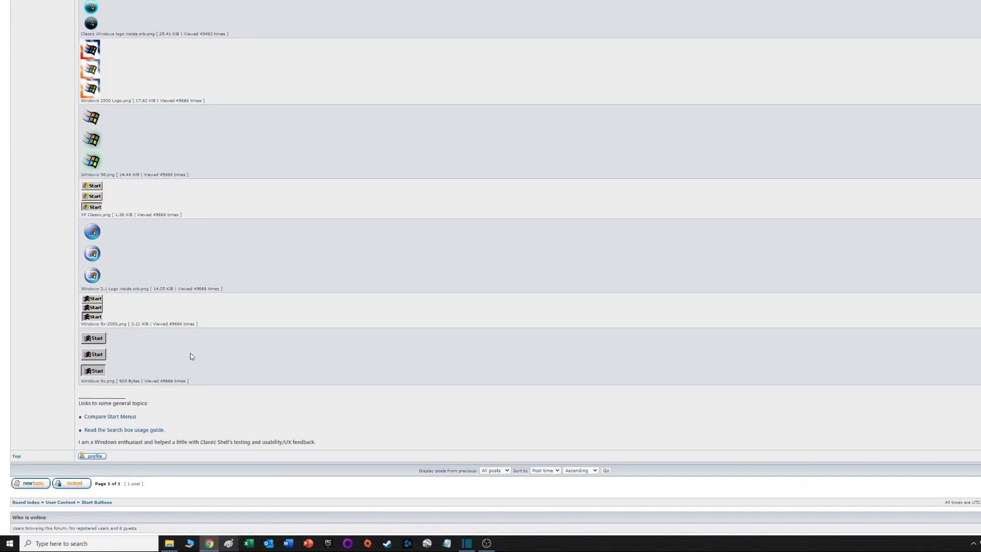
scroll(204, 360, up, 3)
scroll(207, 362, up, 2)
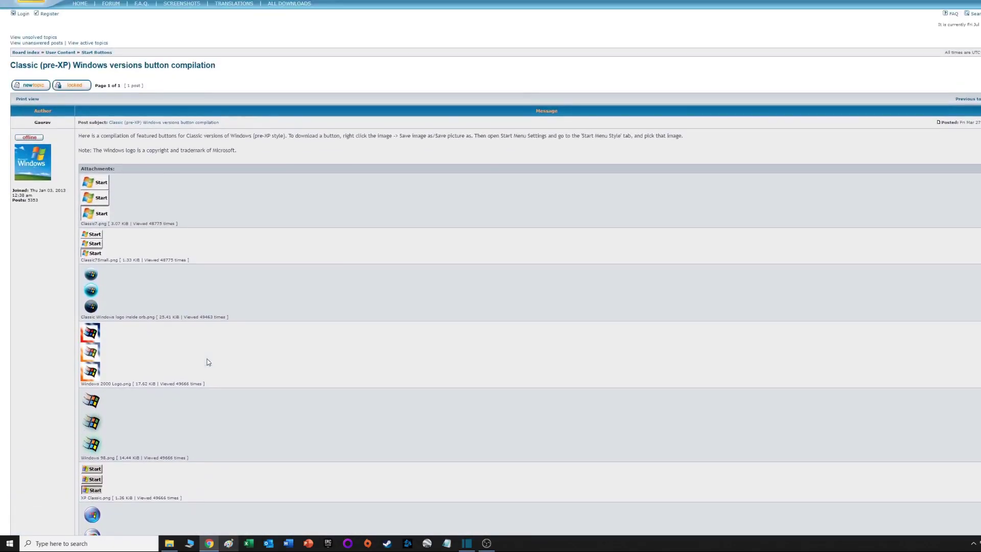
scroll(188, 361, down, 6)
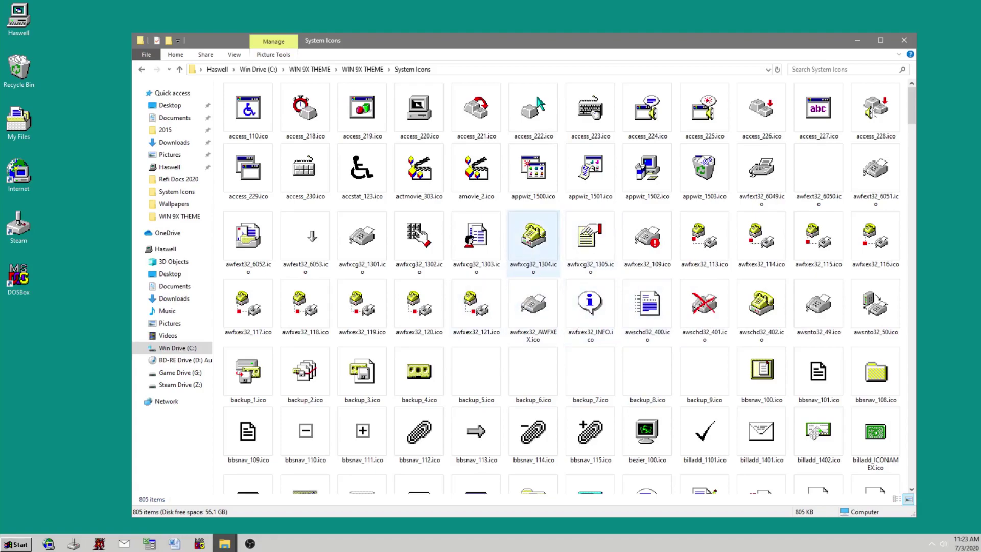
- Minimise the System Icons Explorer window to reveal the diablo.ico Google Images search
click(857, 41)
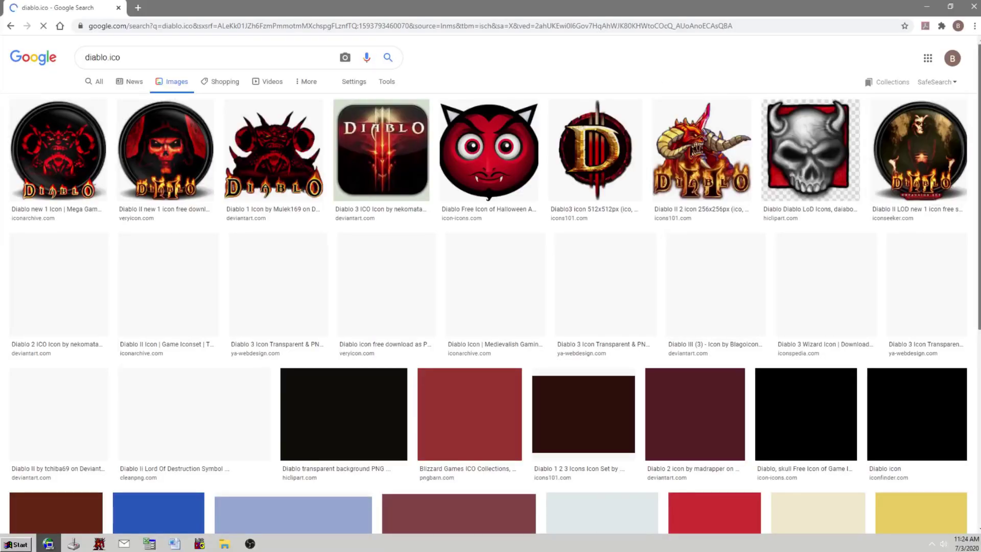
- Scroll through the Google Images results for diablo.ico
scroll(490, 286, down, 5)
scroll(490, 286, up, 5)
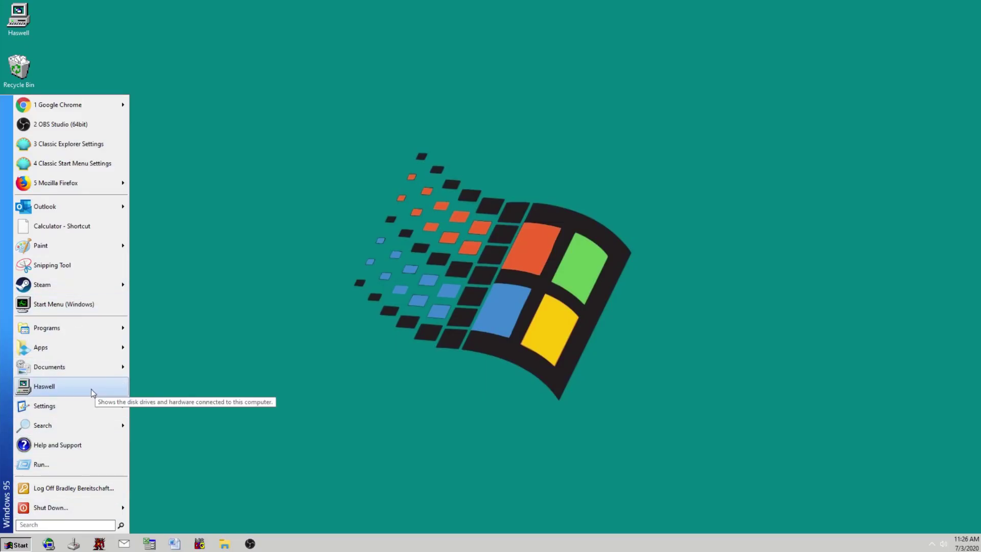
- Expand the Start menu submenu showing Outlook tasks like New Email Message and New Meeting
mouse_move(90, 327)
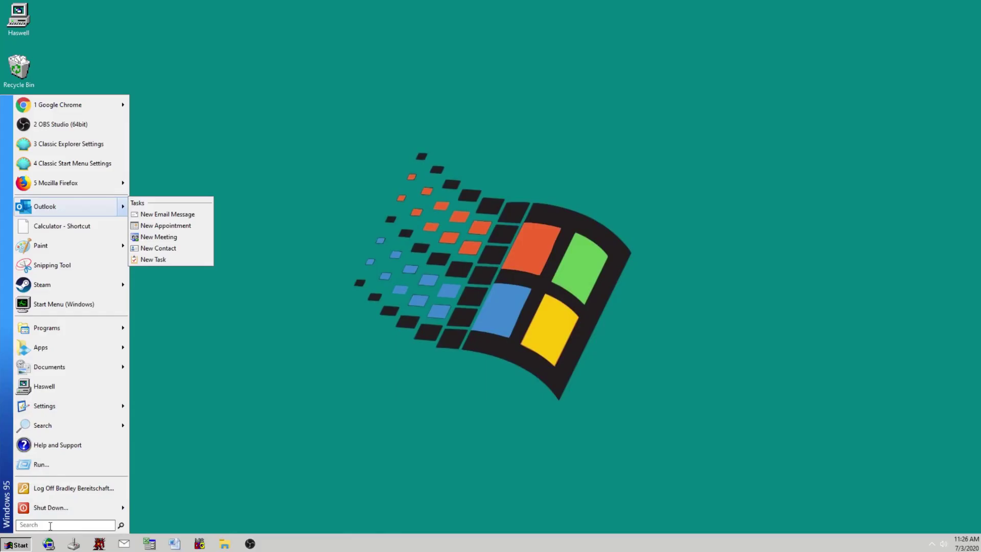
click(29, 539)
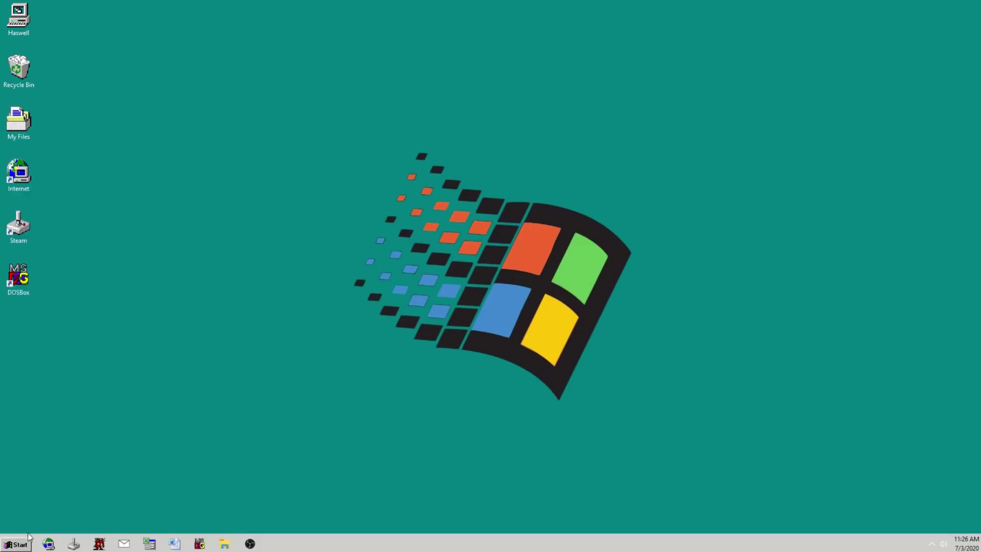